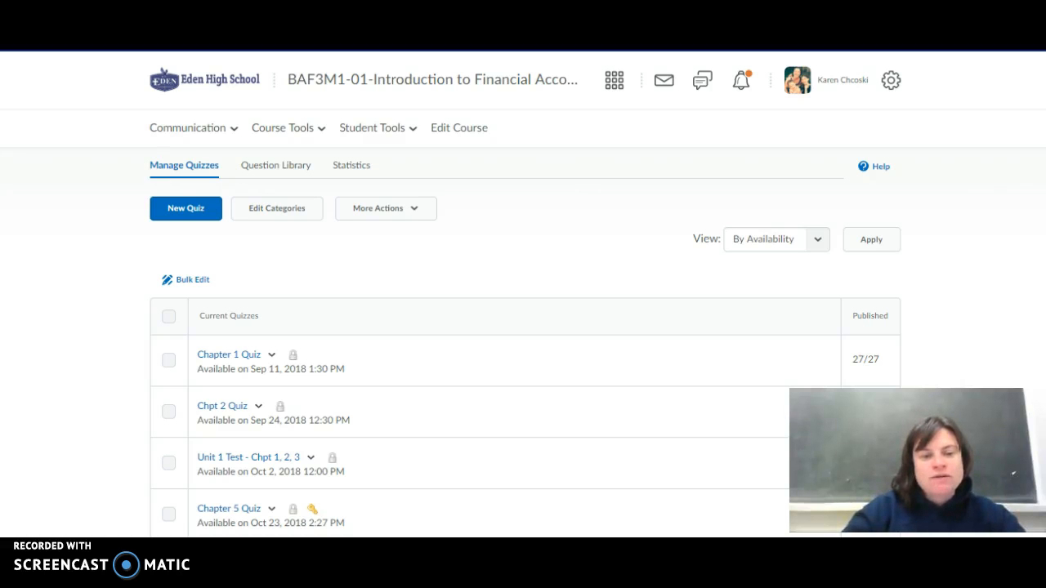
Open grading for the Chapter 1 Quiz and turn on Blind Marking in the Questions view.
{"action": "left_click", "coordinate": [271, 356]}
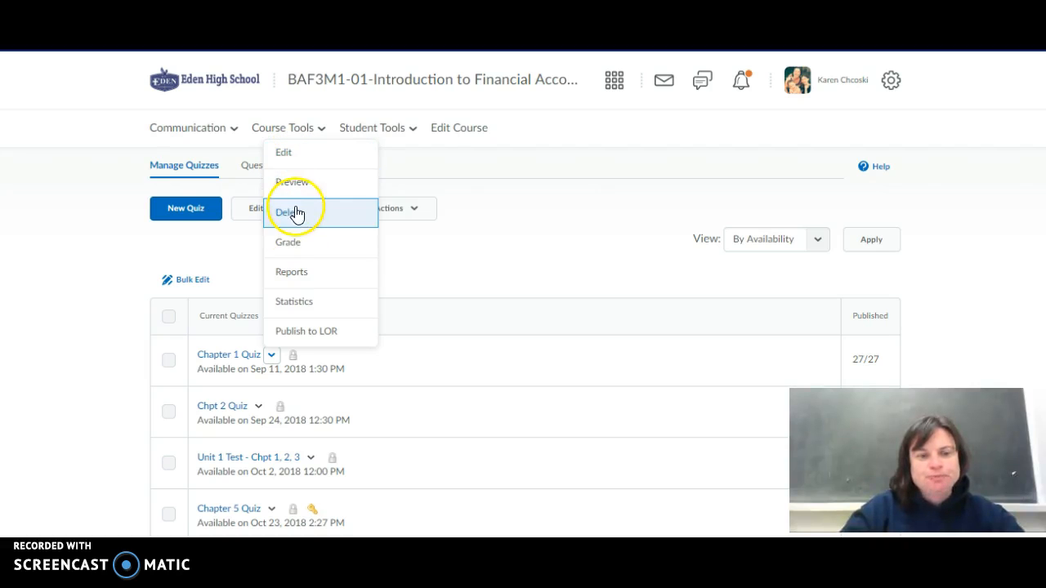
{"action": "left_click", "coordinate": [272, 361]}
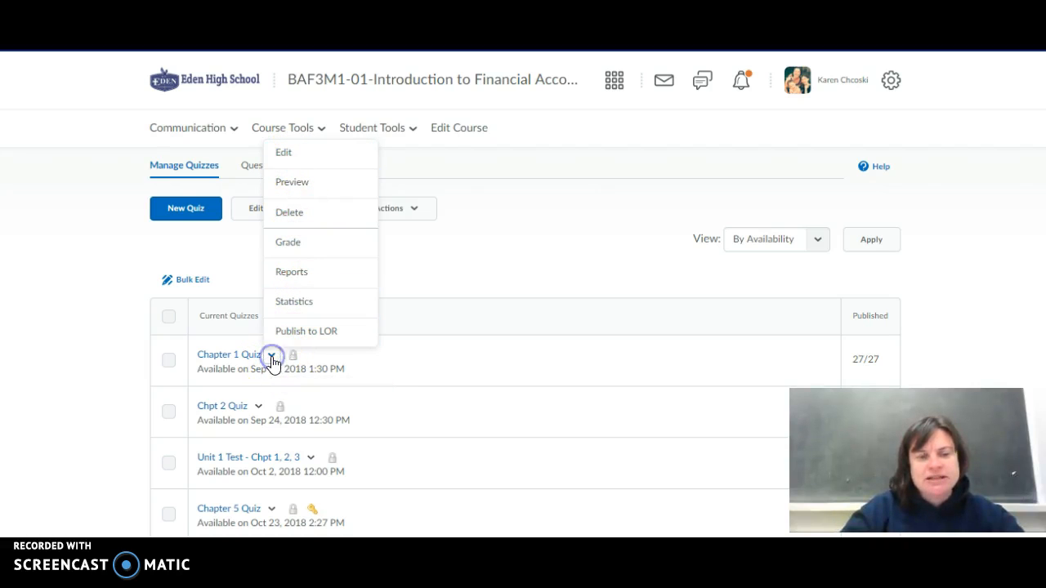
{"action": "left_click", "coordinate": [288, 245]}
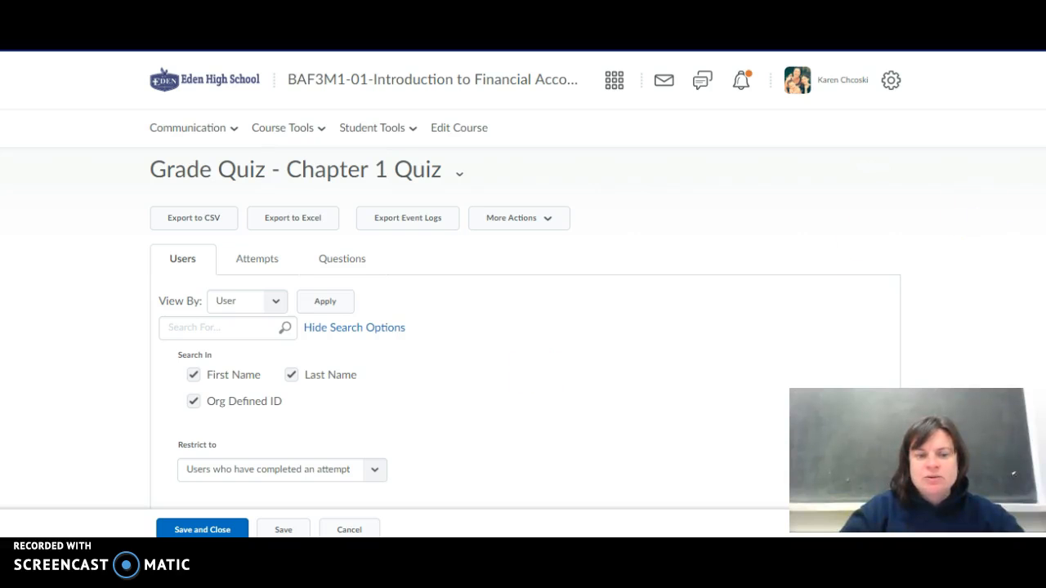
{"action": "scroll", "coordinate": [523, 327], "scroll_direction": "down", "scroll_amount": 2}
{"action": "scroll", "coordinate": [523, 294], "scroll_direction": "up", "scroll_amount": 2}
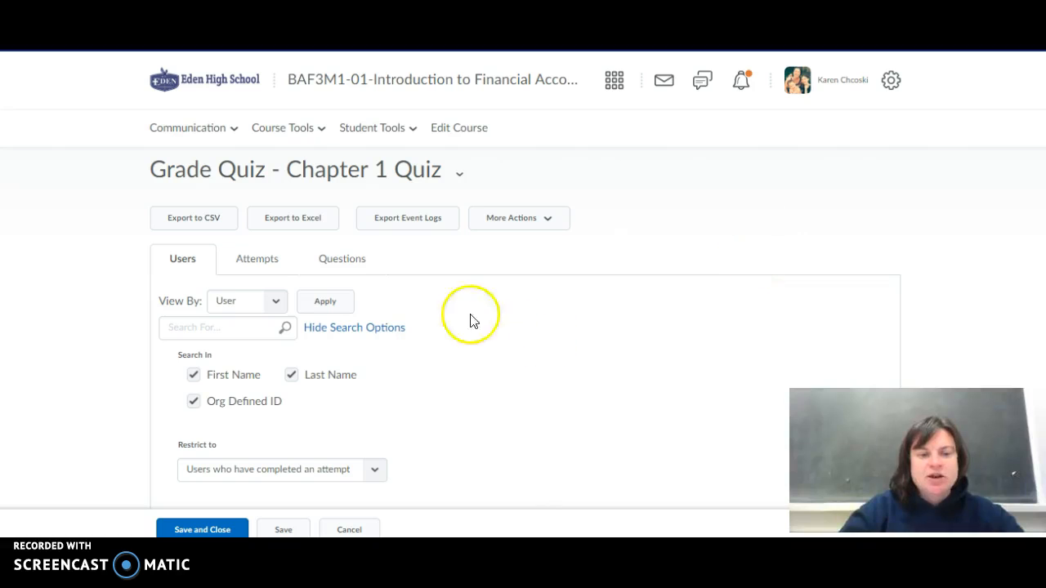
{"action": "left_click", "coordinate": [341, 260]}
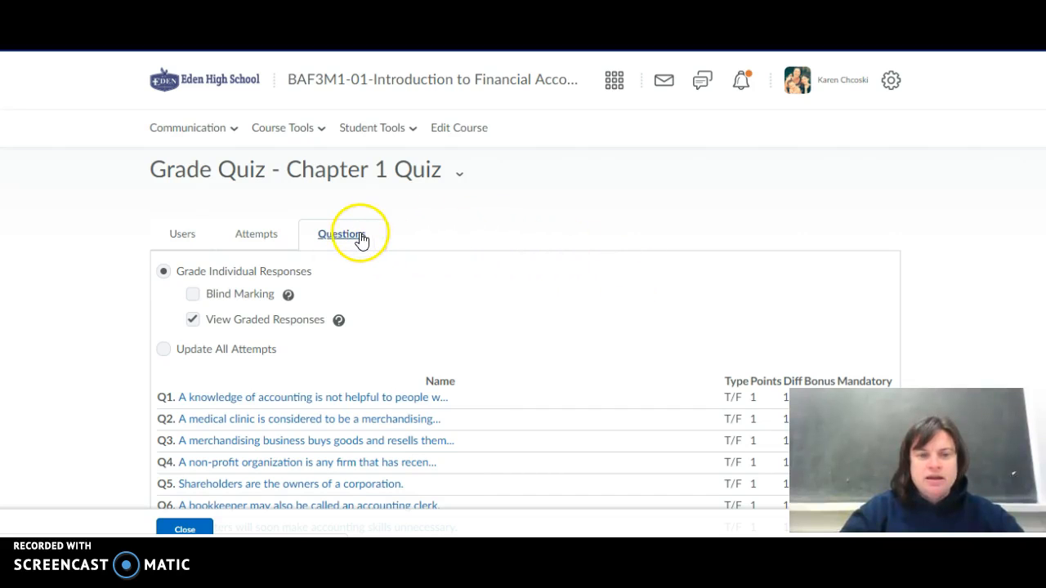
{"action": "left_click", "coordinate": [193, 295]}
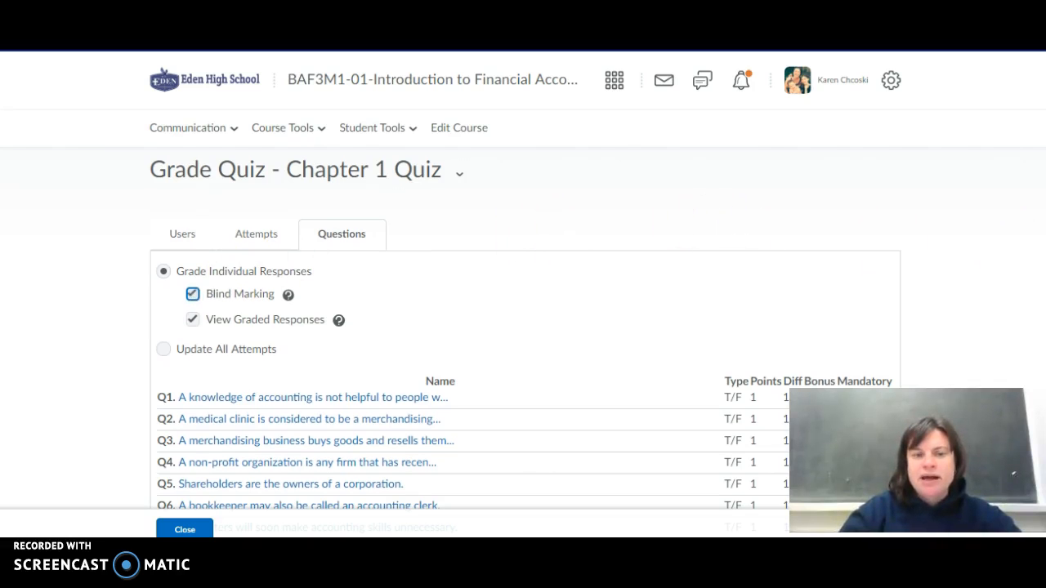
Open the responses to question 18 and step through the graded attempts to attempt 7.
{"action": "scroll", "coordinate": [523, 327], "scroll_direction": "down", "scroll_amount": 5}
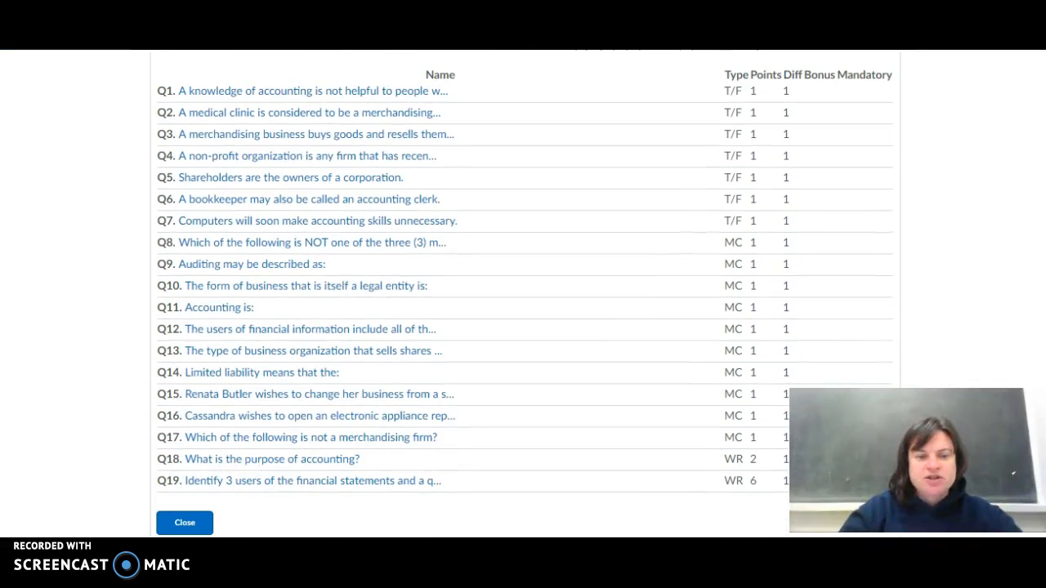
{"action": "left_click", "coordinate": [263, 467]}
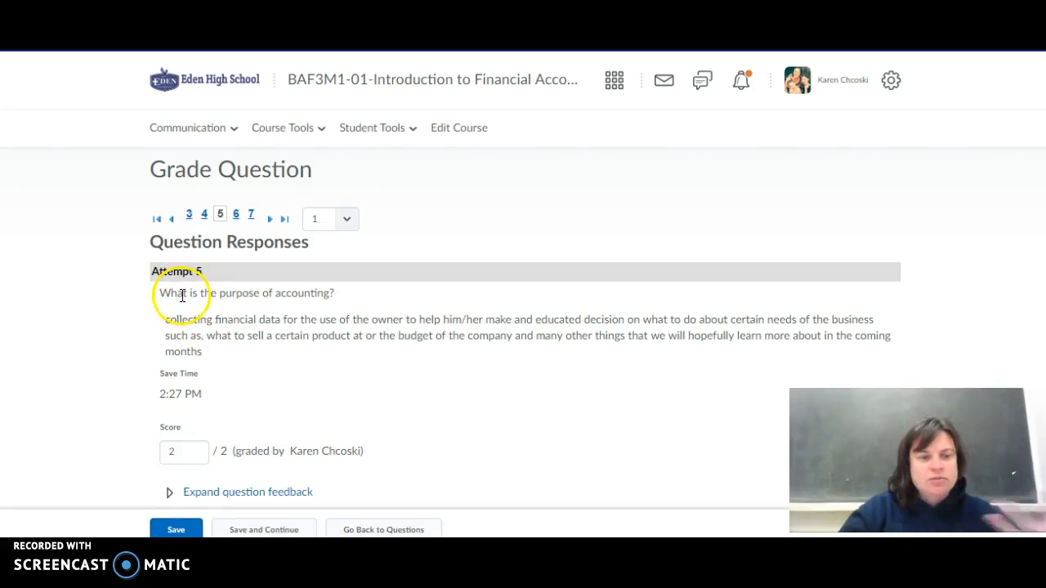
{"action": "left_click", "coordinate": [180, 453]}
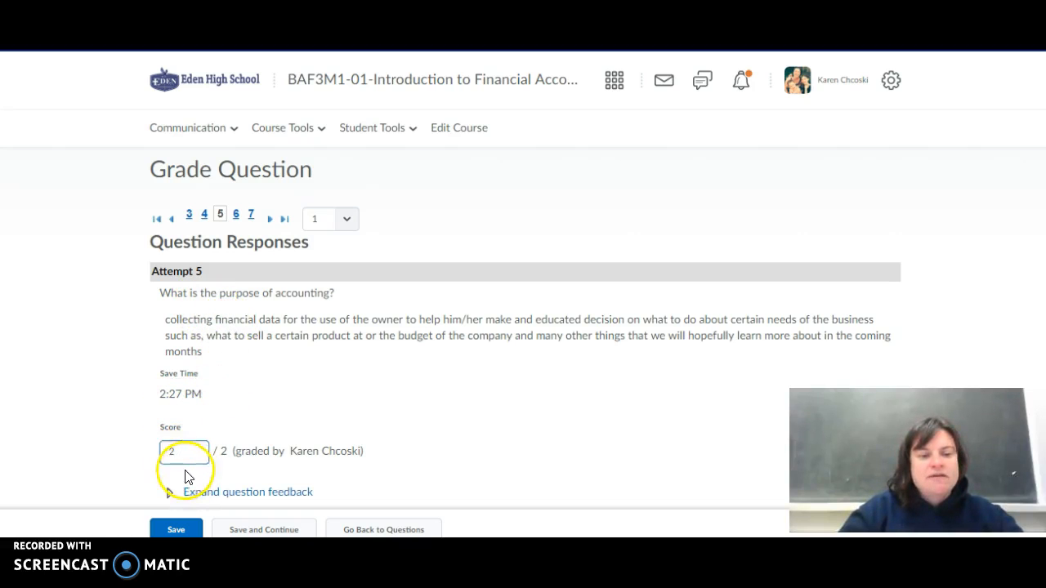
{"action": "left_click", "coordinate": [235, 214]}
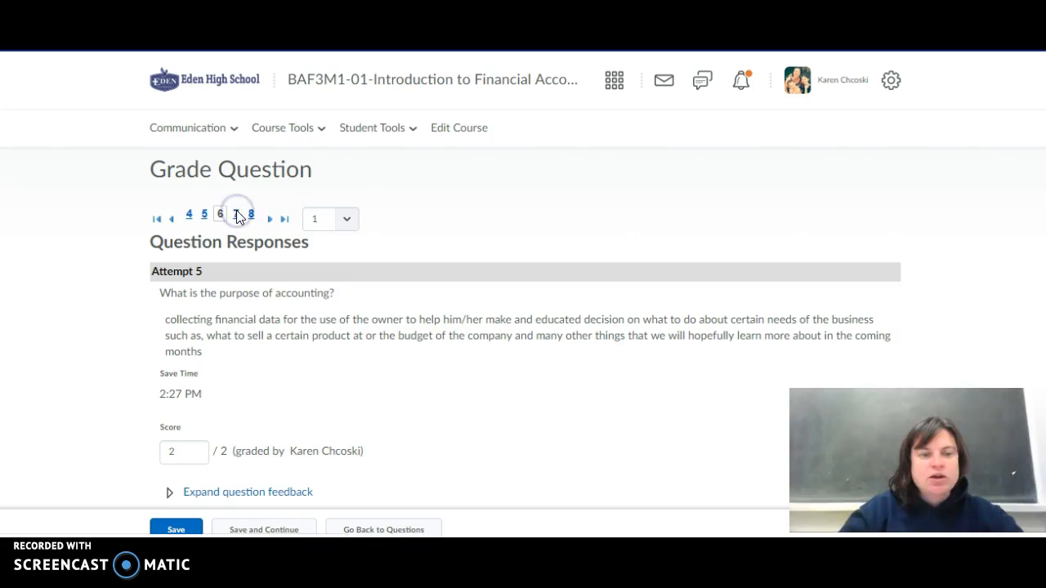
{"action": "left_click", "coordinate": [278, 511]}
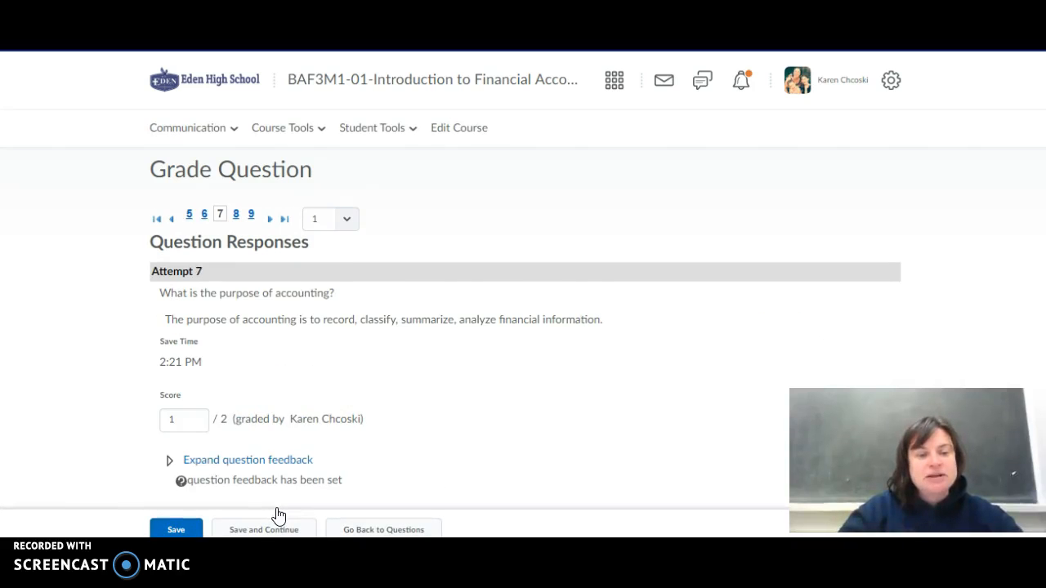
Copy the feedback text of attempt 7 and save, continuing to the next attempt.
{"action": "left_click", "coordinate": [184, 419]}
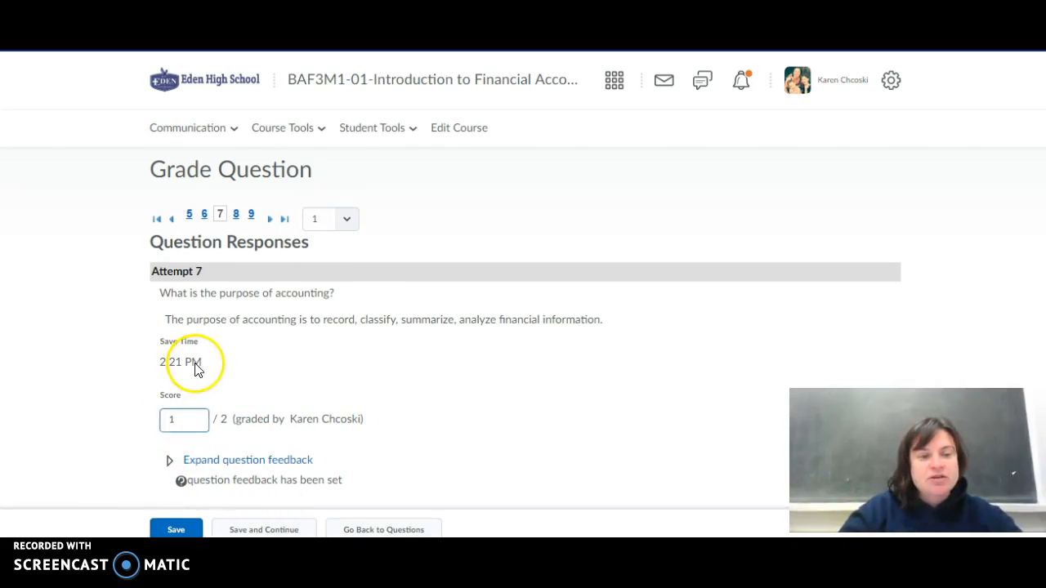
{"action": "left_click", "coordinate": [170, 460]}
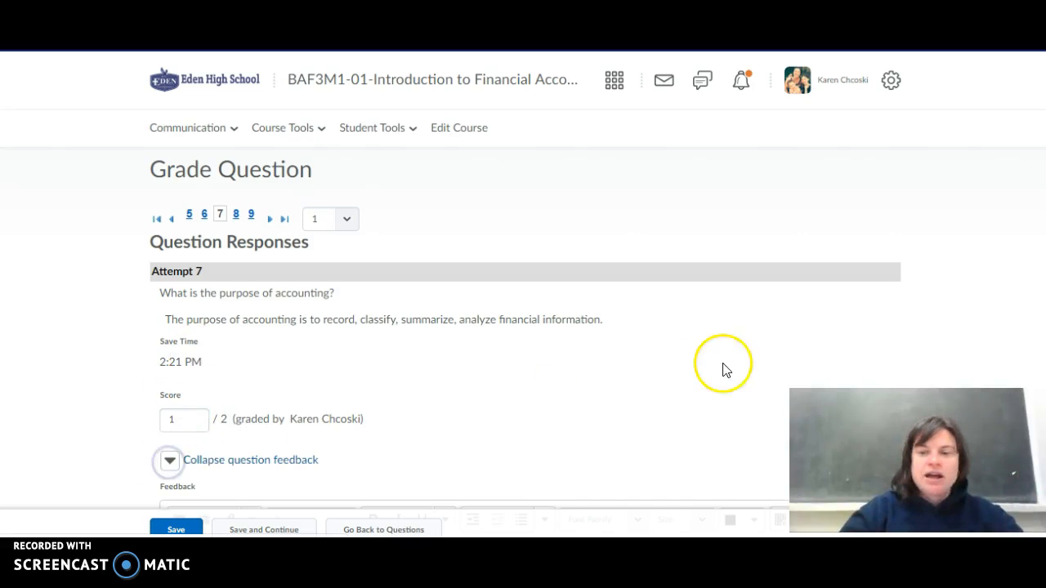
{"action": "scroll", "coordinate": [723, 370], "scroll_direction": "down", "scroll_amount": 3}
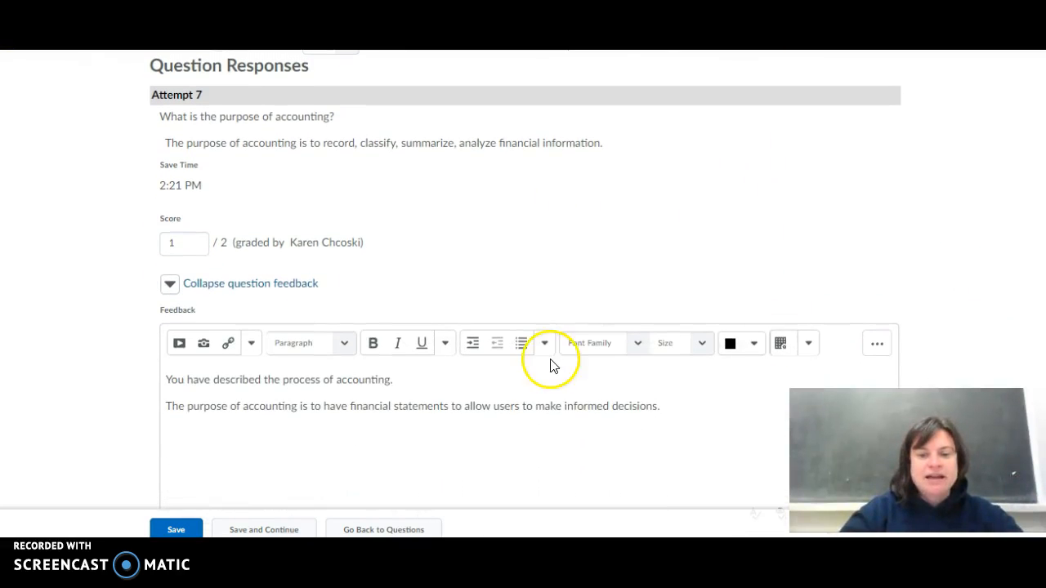
{"action": "left_click_drag", "start_coordinate": [682, 404], "coordinate": [206, 375]}
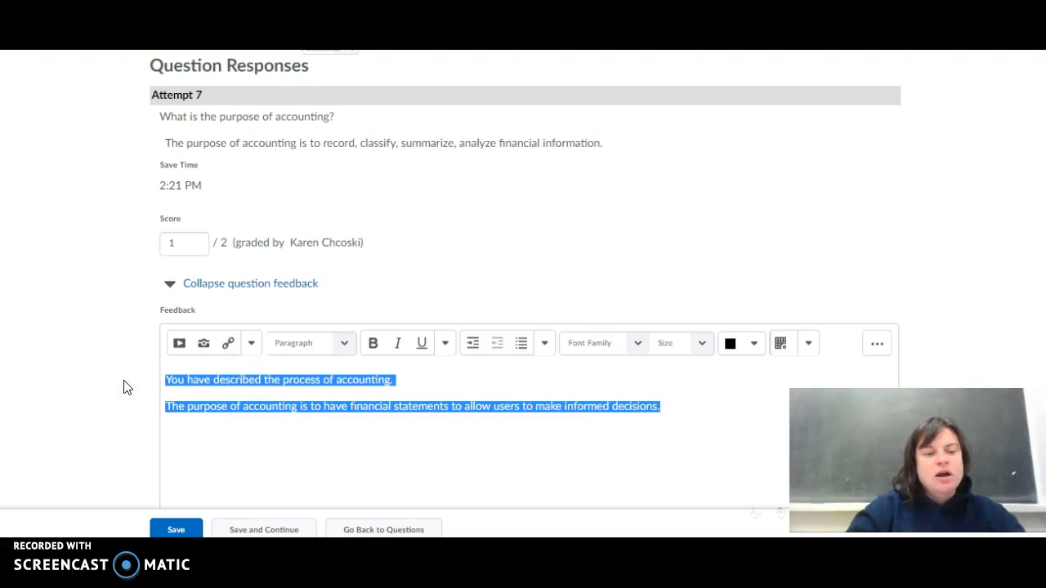
{"action": "left_click", "coordinate": [269, 532]}
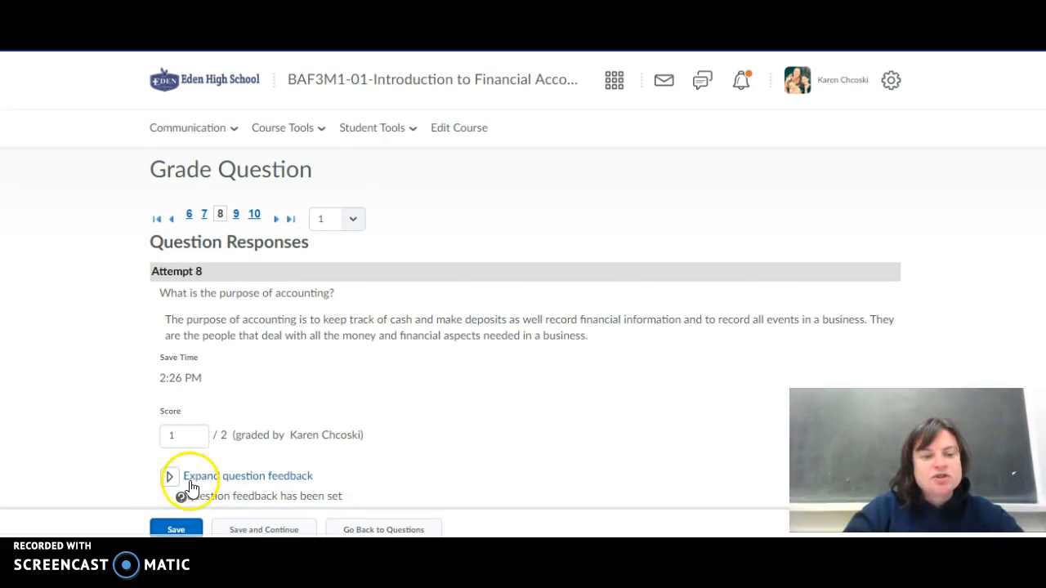
Paste the copied feedback into attempt 8's question feedback and save, continuing to the next attempt.
{"action": "left_click", "coordinate": [170, 477]}
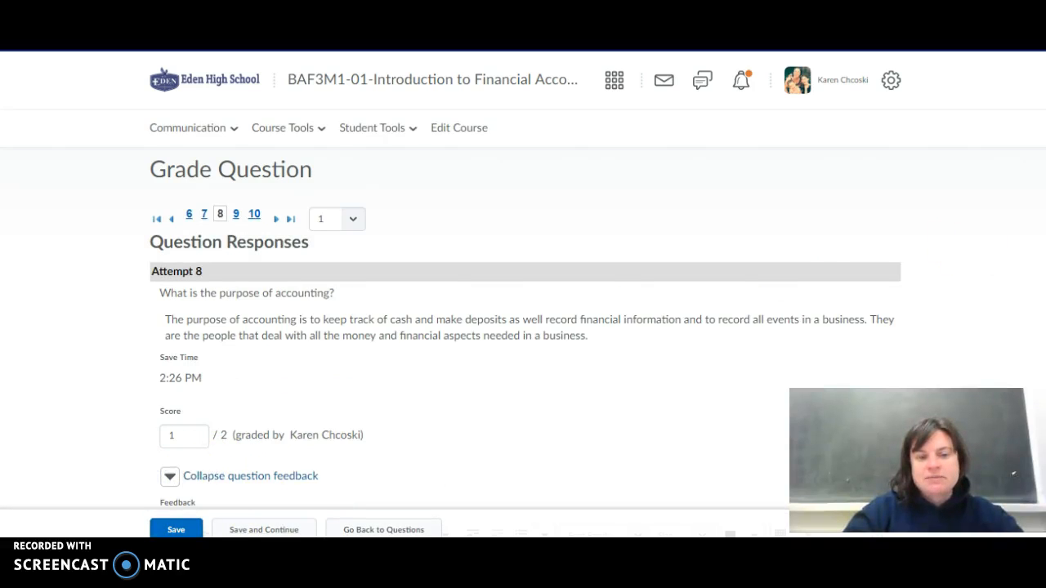
{"action": "scroll", "coordinate": [523, 326], "scroll_direction": "down", "scroll_amount": 3}
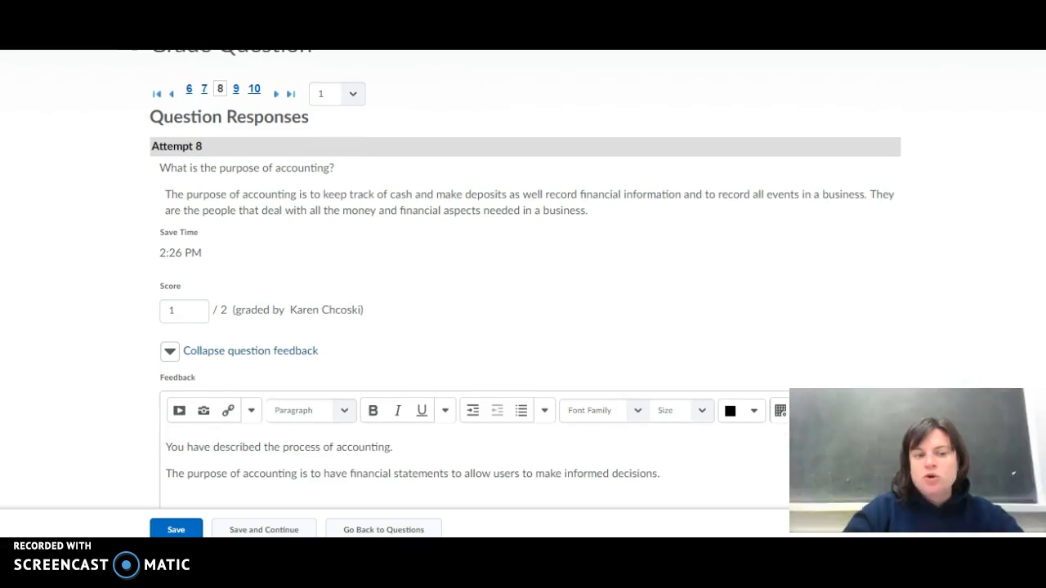
{"action": "left_click_drag", "start_coordinate": [660, 417], "coordinate": [128, 396]}
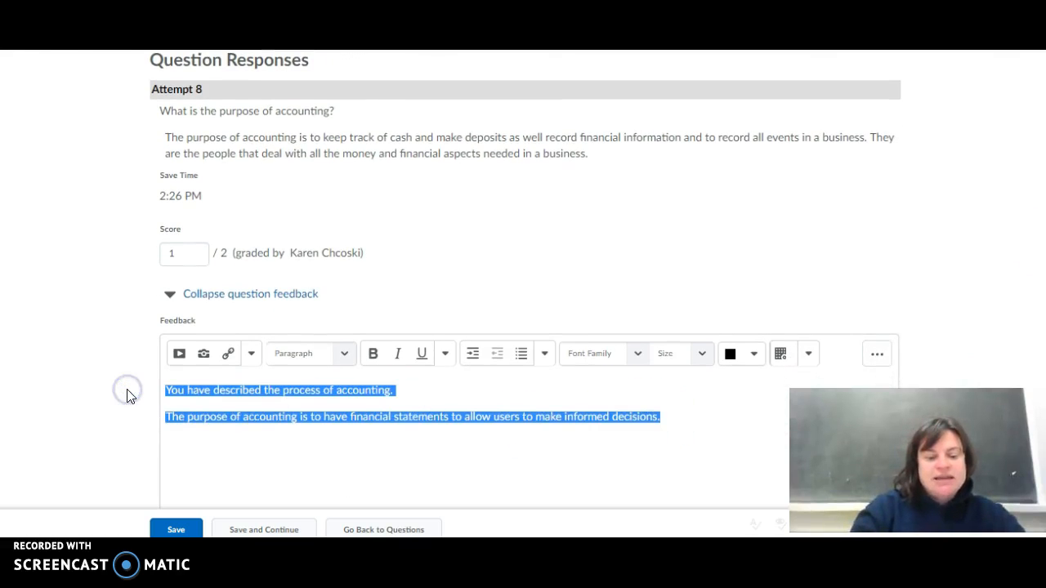
{"action": "type", "text": "You have described the process of accounting. The purpose of accounting is to have financial statements to allow users to make informed decisions."}
{"action": "left_click", "coordinate": [366, 455]}
{"action": "left_click", "coordinate": [275, 530]}
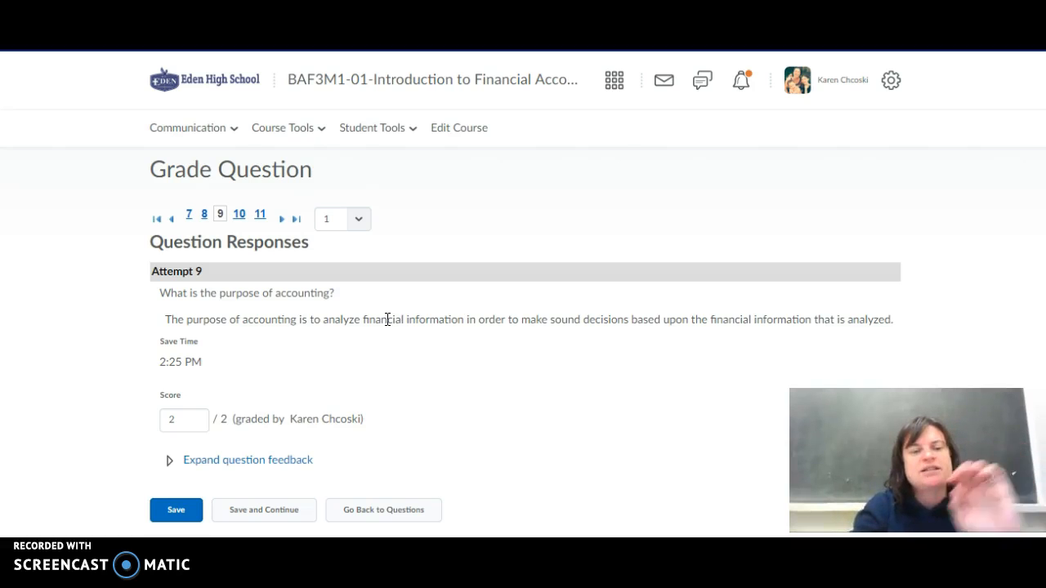
Go back to the question list, review the first response to question 19, and return to the questions.
{"action": "left_click", "coordinate": [377, 512]}
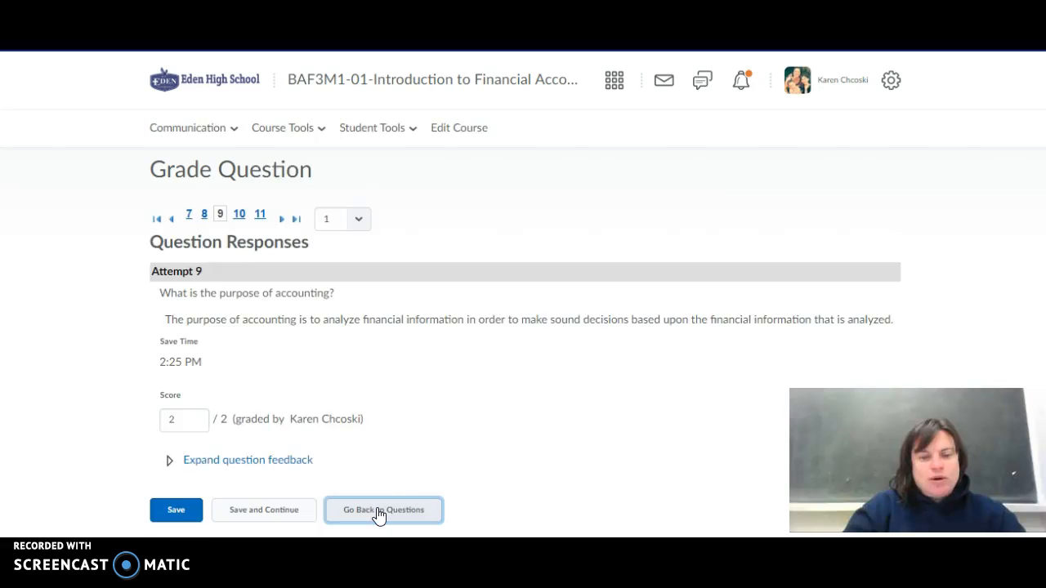
{"action": "scroll", "coordinate": [376, 490], "scroll_direction": "down", "scroll_amount": 4}
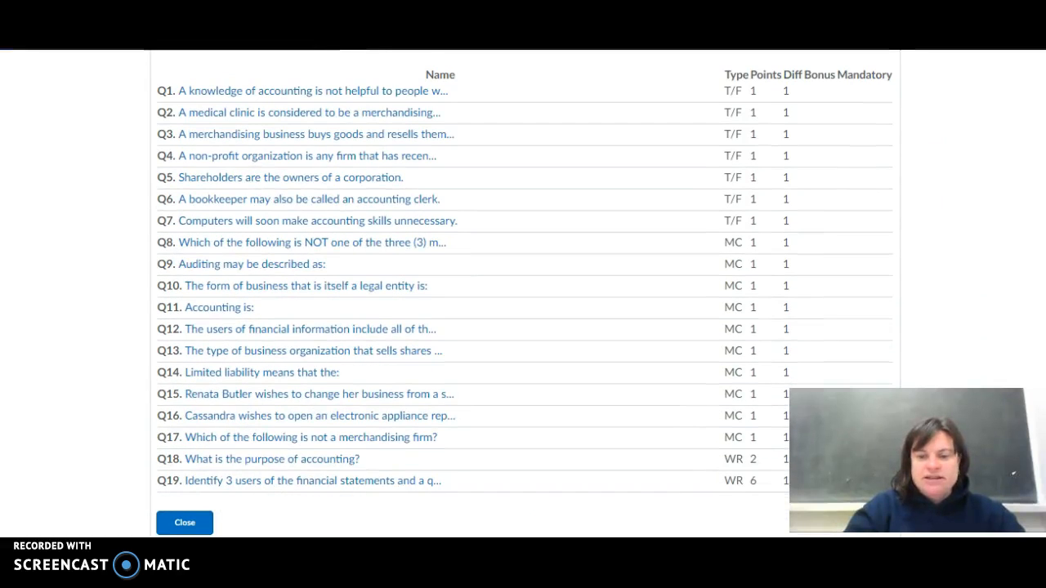
{"action": "left_click", "coordinate": [316, 481]}
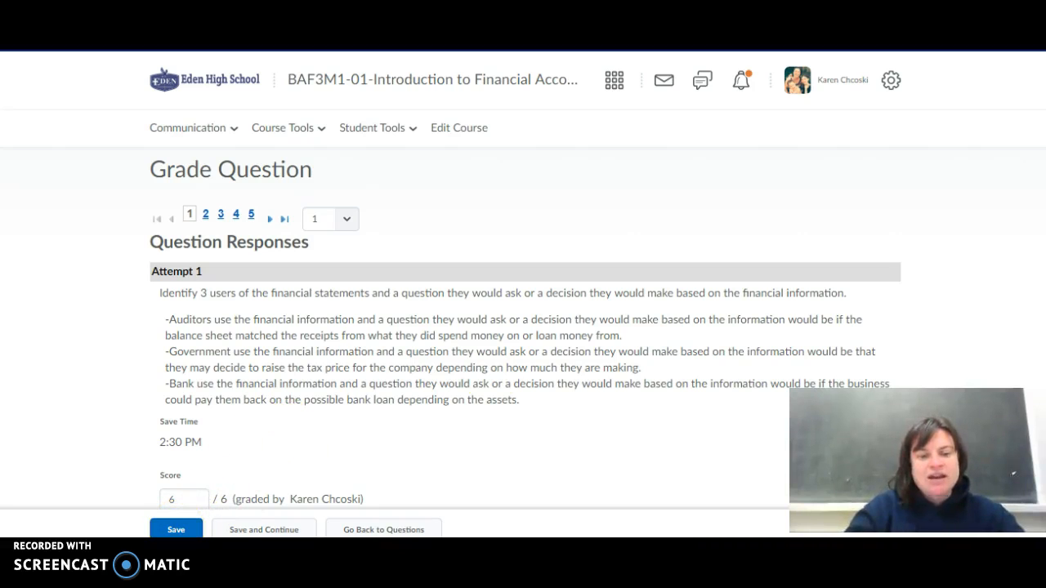
{"action": "scroll", "coordinate": [523, 327], "scroll_direction": "down", "scroll_amount": 2}
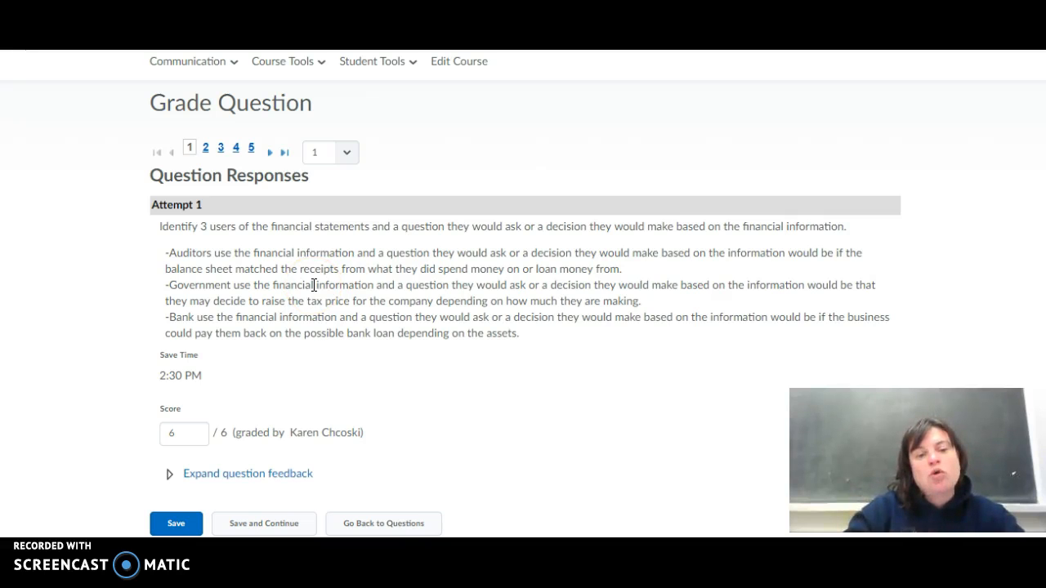
{"action": "scroll", "coordinate": [1021, 140], "scroll_direction": "up", "scroll_amount": 2}
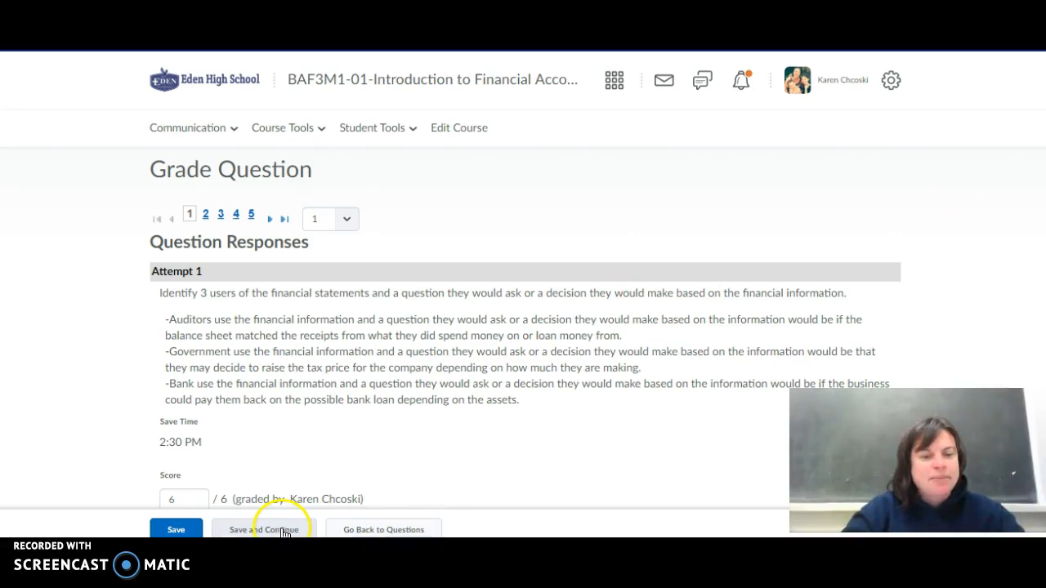
{"action": "left_click", "coordinate": [375, 530]}
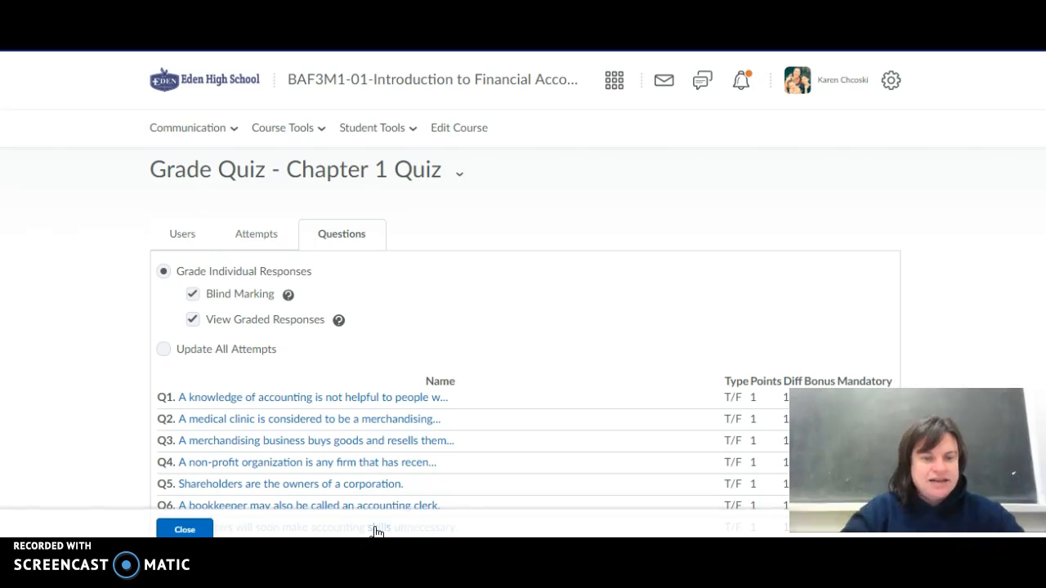
Switch to the Users view of the quiz grading and scroll through the student list.
{"action": "left_click", "coordinate": [195, 233]}
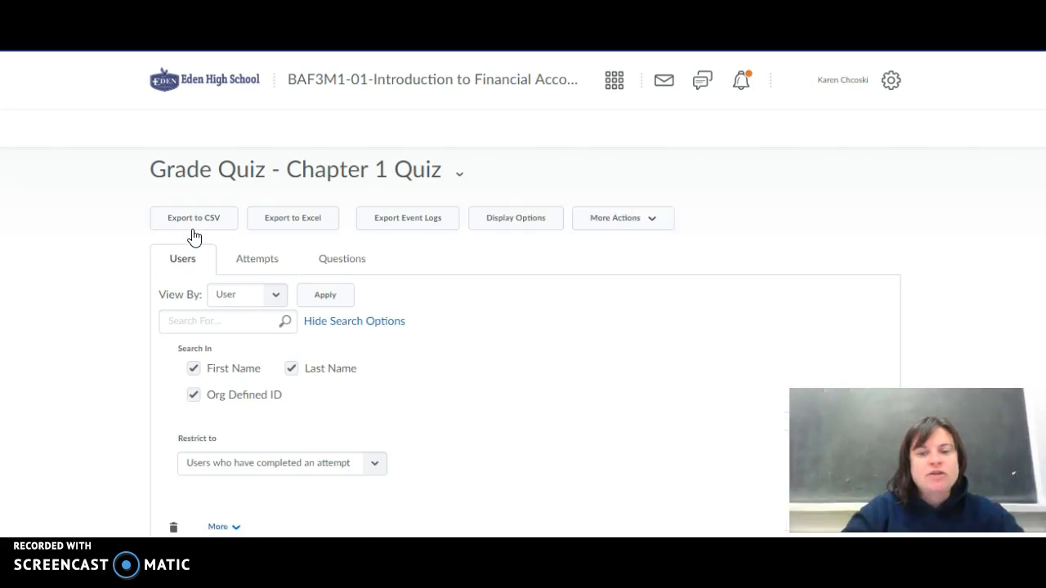
{"action": "scroll", "coordinate": [523, 327], "scroll_direction": "down", "scroll_amount": 2}
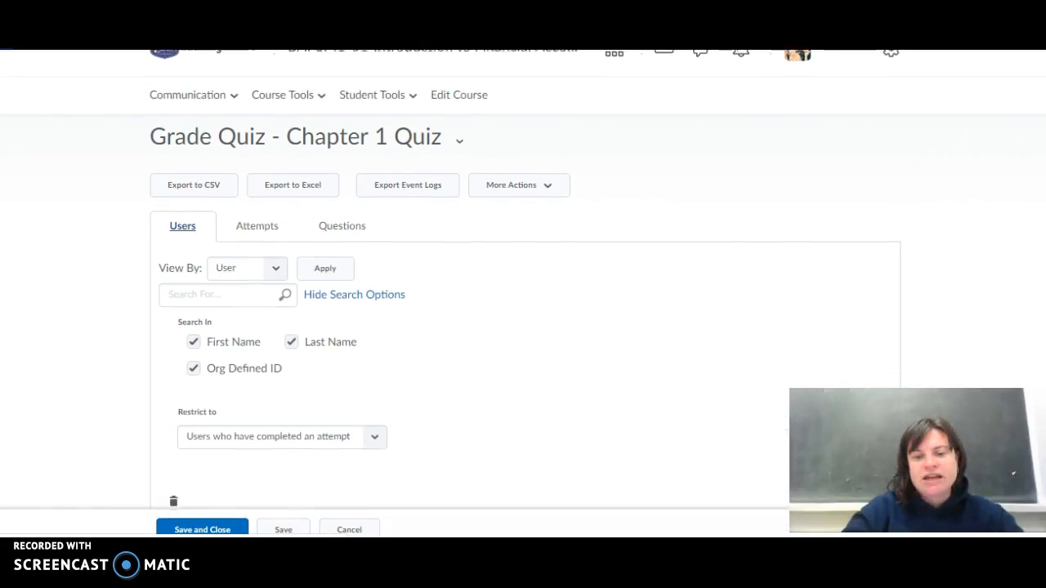
{"action": "scroll", "coordinate": [523, 327], "scroll_direction": "down", "scroll_amount": 1}
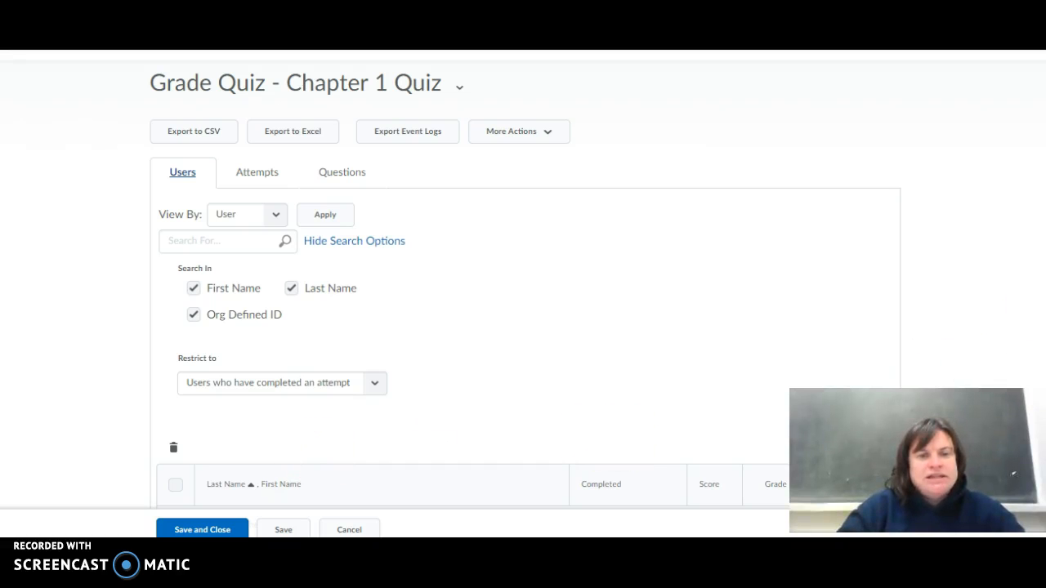
{"action": "scroll", "coordinate": [523, 327], "scroll_direction": "up", "scroll_amount": 2}
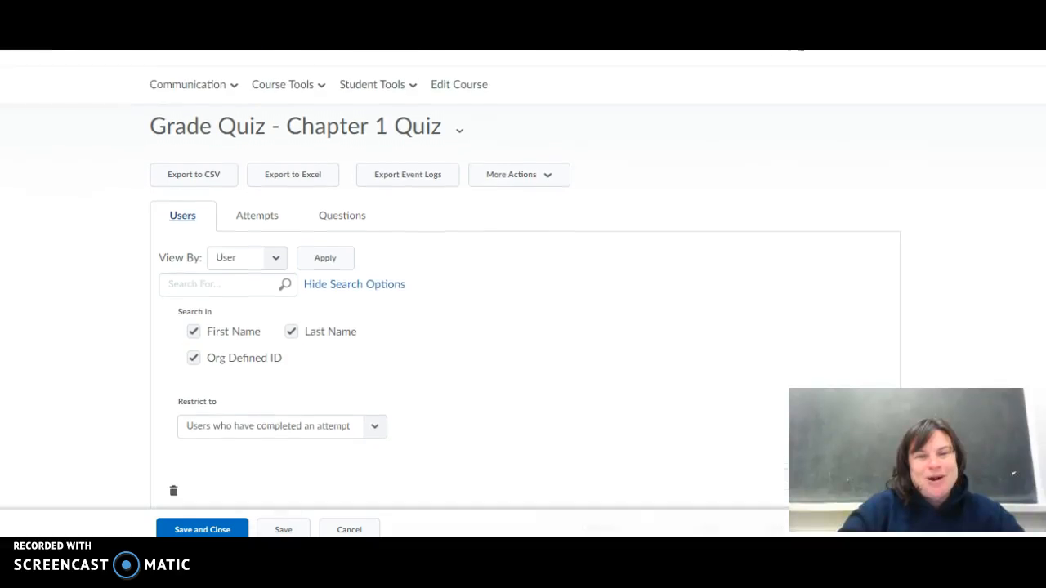
Open the Chapter 1 Quiz statistics and view the Question Stats score distribution.
{"action": "left_click", "coordinate": [461, 177]}
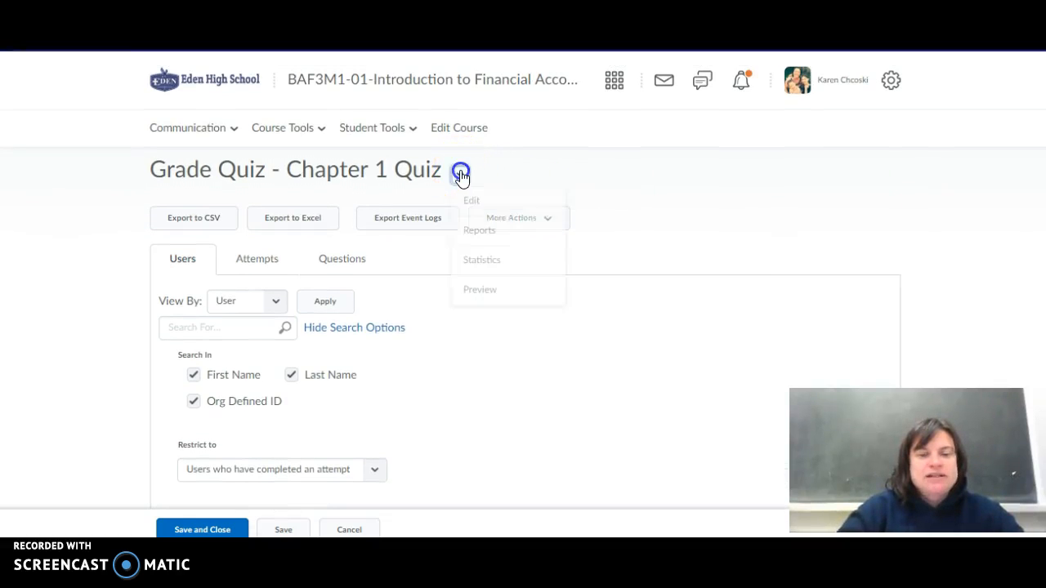
{"action": "left_click", "coordinate": [484, 262]}
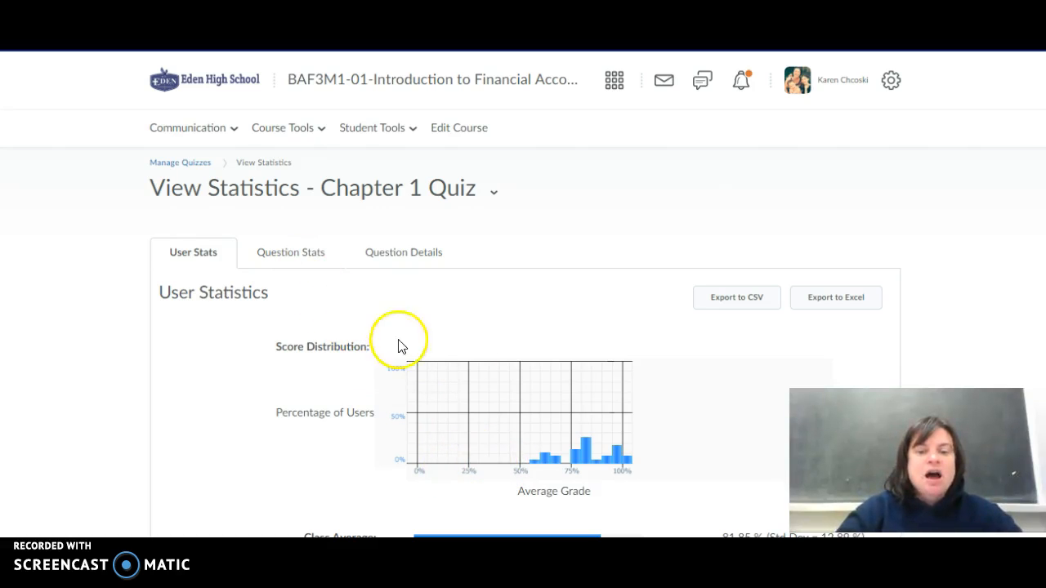
{"action": "scroll", "coordinate": [784, 401], "scroll_direction": "down", "scroll_amount": 1}
{"action": "scroll", "coordinate": [493, 365], "scroll_direction": "up", "scroll_amount": 1}
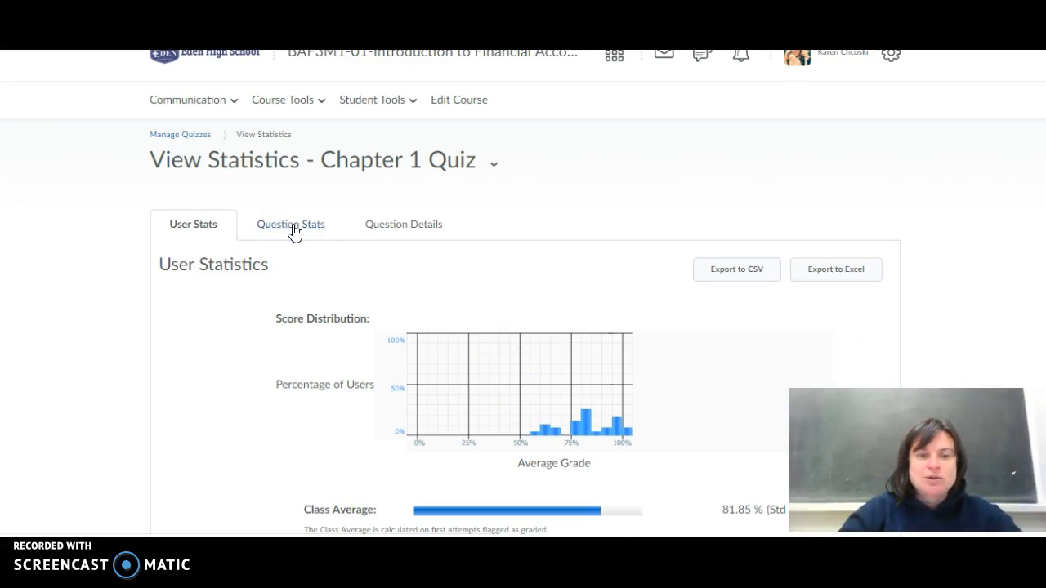
{"action": "left_click", "coordinate": [294, 231]}
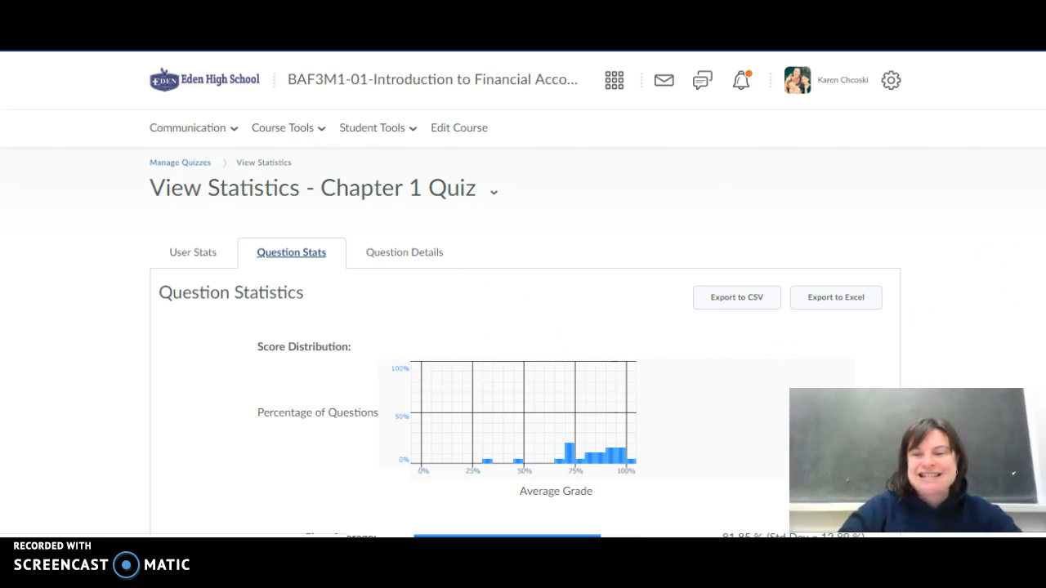
{"action": "scroll", "coordinate": [523, 295], "scroll_direction": "down", "scroll_amount": 1}
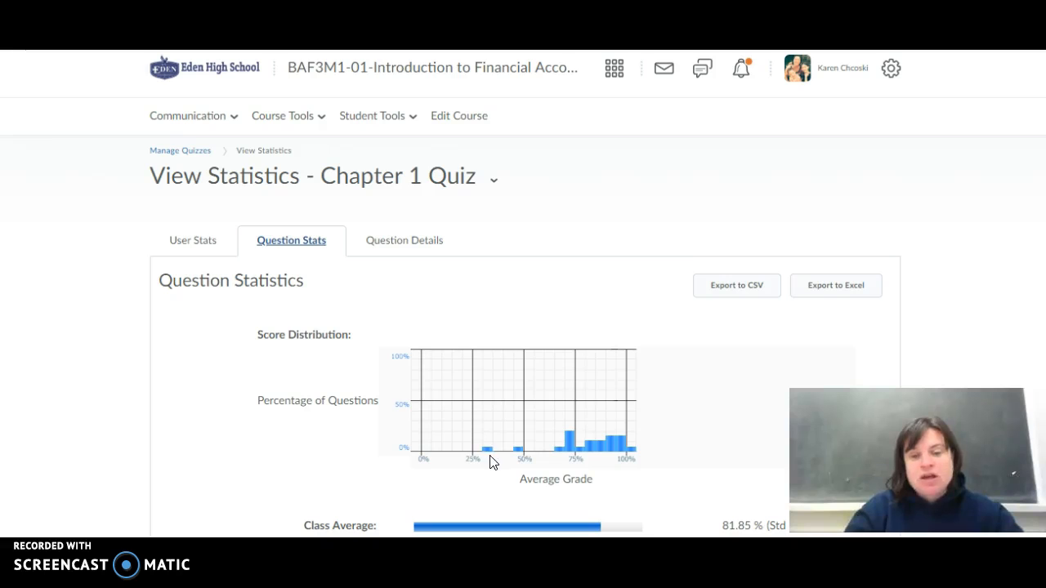
Examine the score distribution bars and scroll through the per-question average grade, standard deviation and discrimination statistics.
{"action": "mouse_move", "coordinate": [484, 448]}
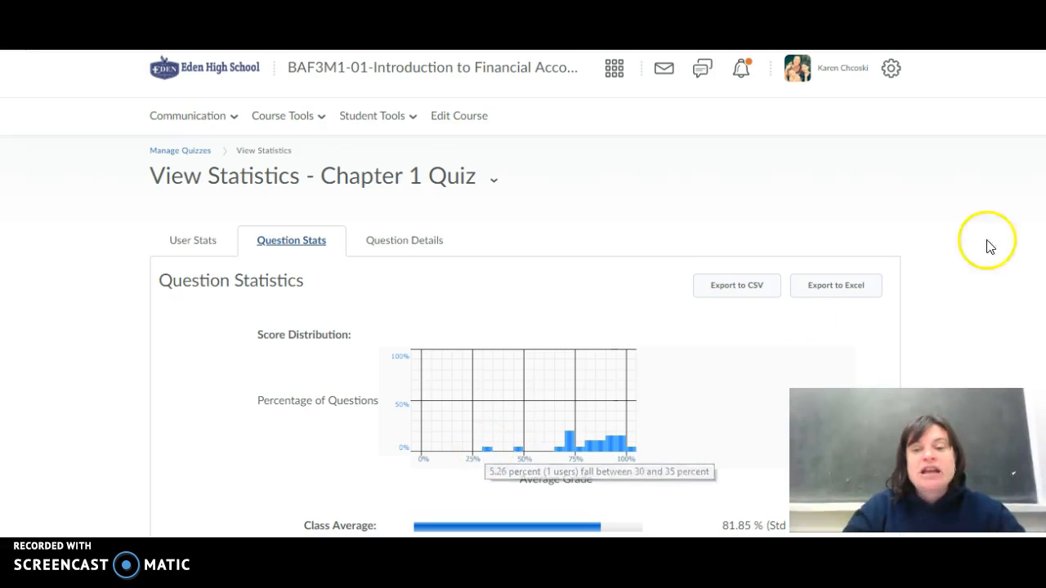
{"action": "scroll", "coordinate": [986, 244], "scroll_direction": "down", "scroll_amount": 3}
{"action": "scroll", "coordinate": [523, 291], "scroll_direction": "down", "scroll_amount": 3}
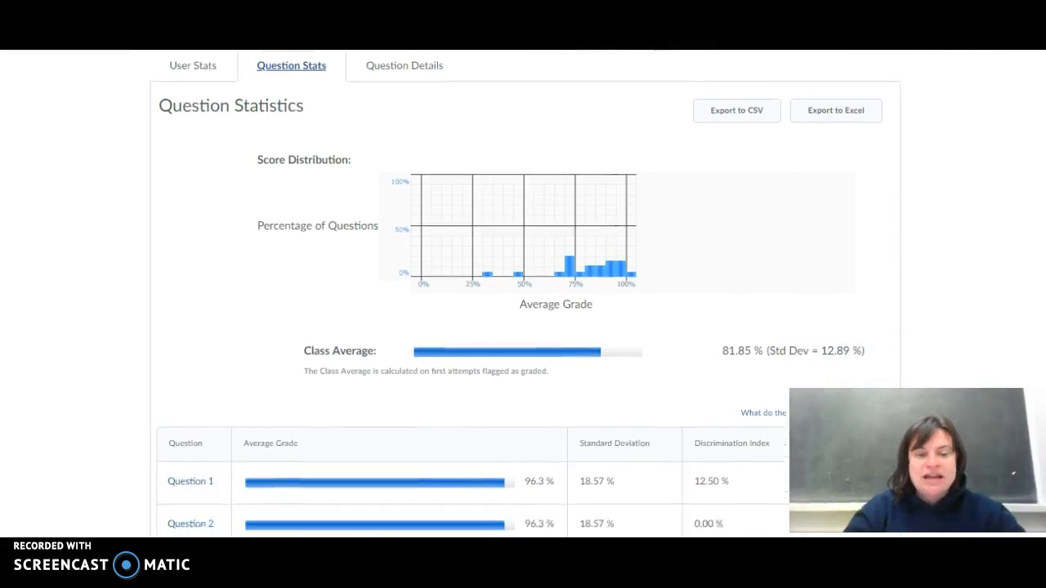
{"action": "scroll", "coordinate": [523, 291], "scroll_direction": "down", "scroll_amount": 1}
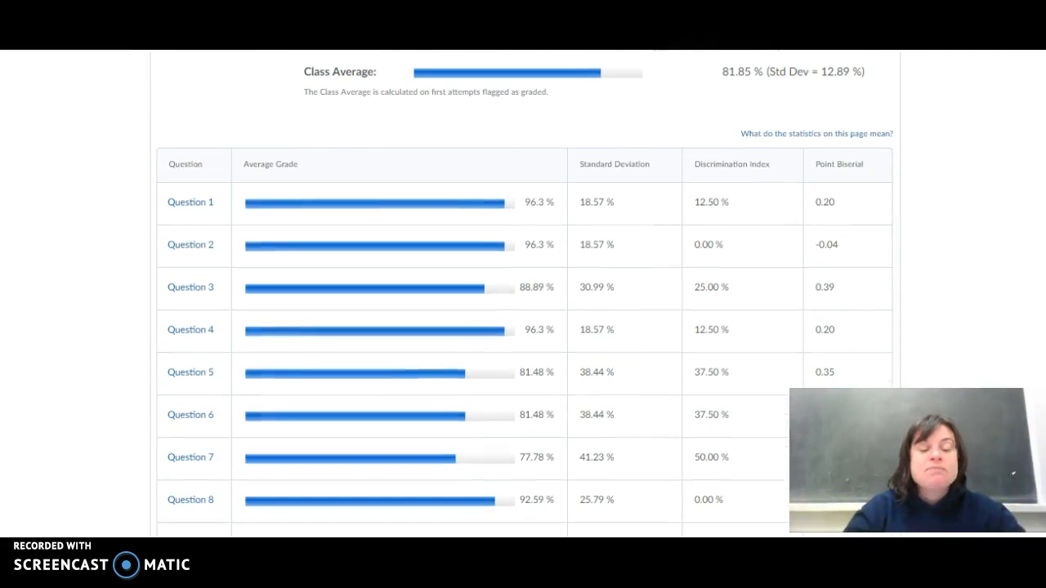
{"action": "scroll", "coordinate": [523, 291], "scroll_direction": "down", "scroll_amount": 1}
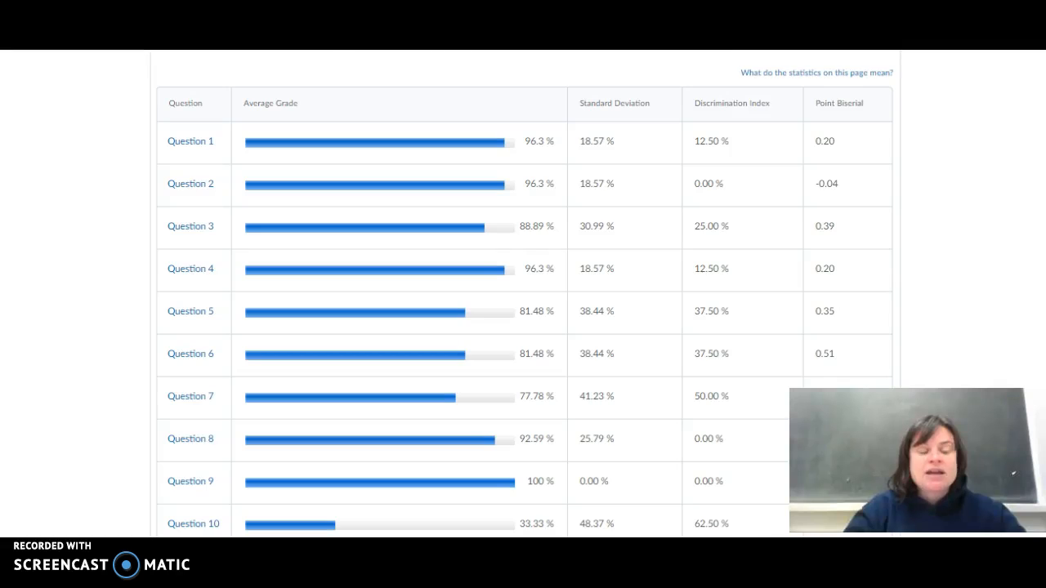
{"action": "scroll", "coordinate": [523, 291], "scroll_direction": "up", "scroll_amount": 1}
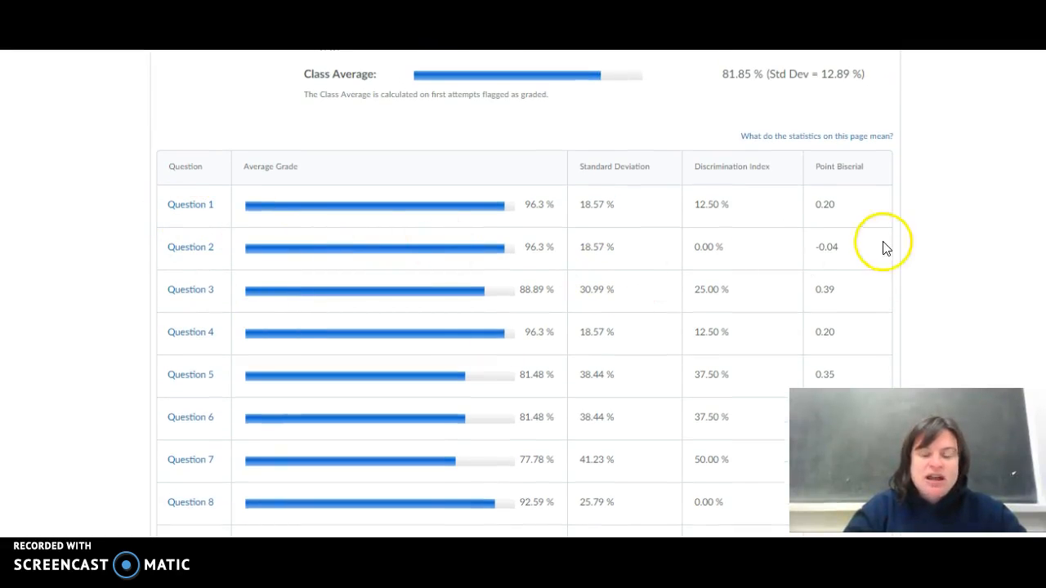
{"action": "scroll", "coordinate": [523, 291], "scroll_direction": "down", "scroll_amount": 3}
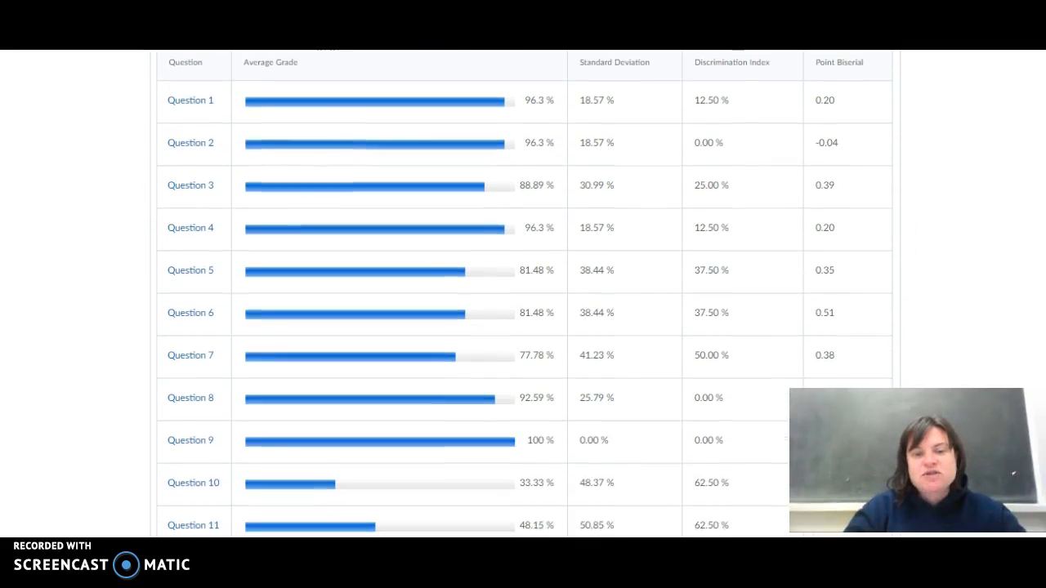
{"action": "scroll", "coordinate": [523, 291], "scroll_direction": "down", "scroll_amount": 2}
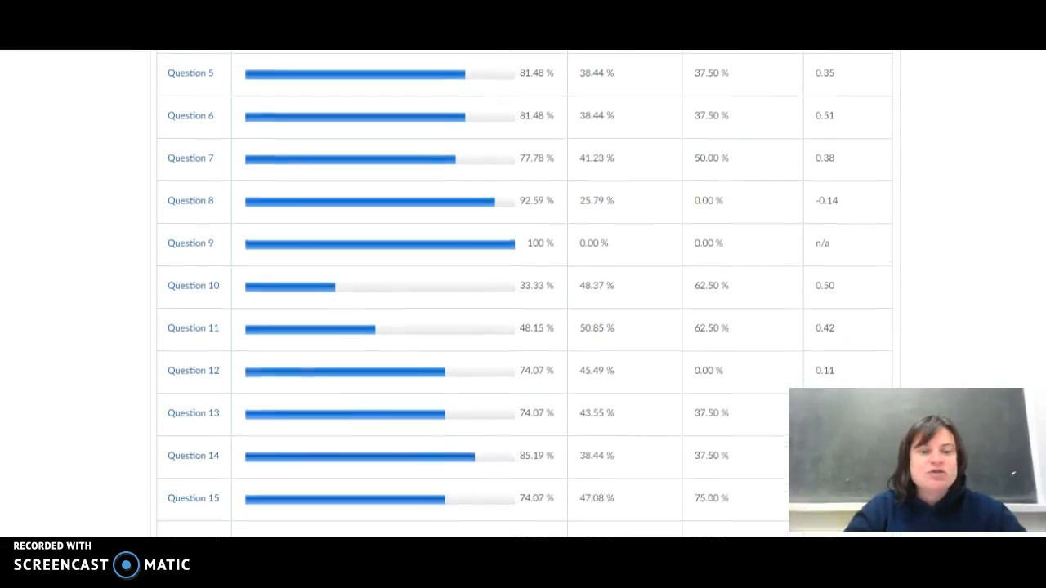
{"action": "scroll", "coordinate": [523, 291], "scroll_direction": "down", "scroll_amount": 1}
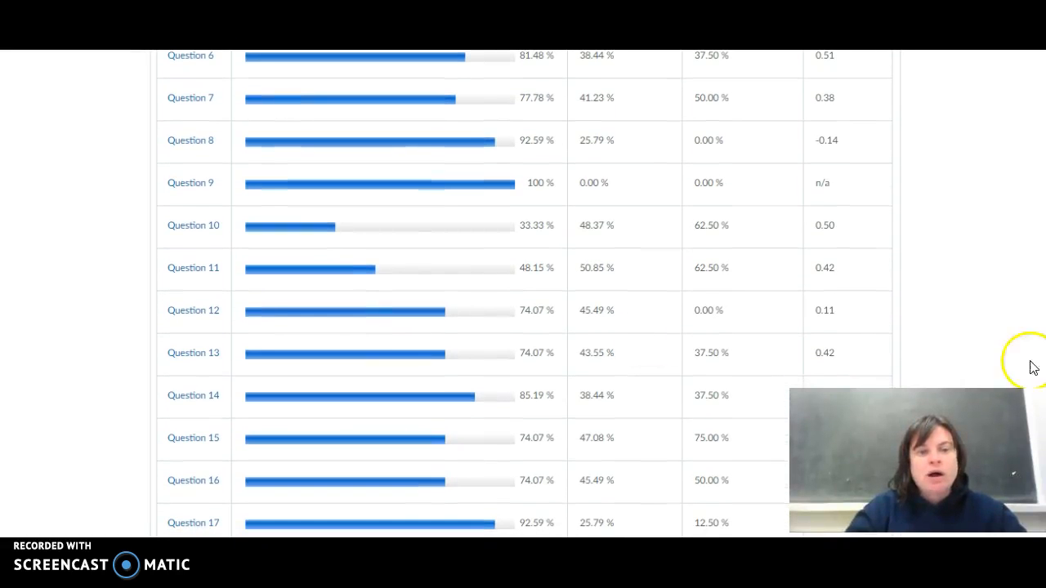